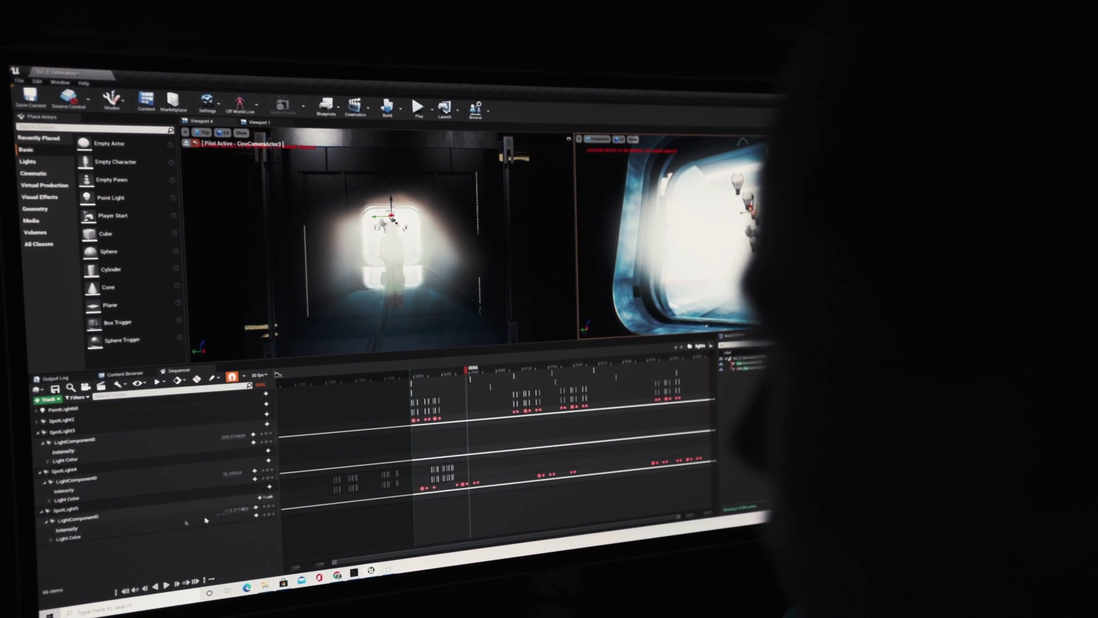
pyautogui.click(52, 462)
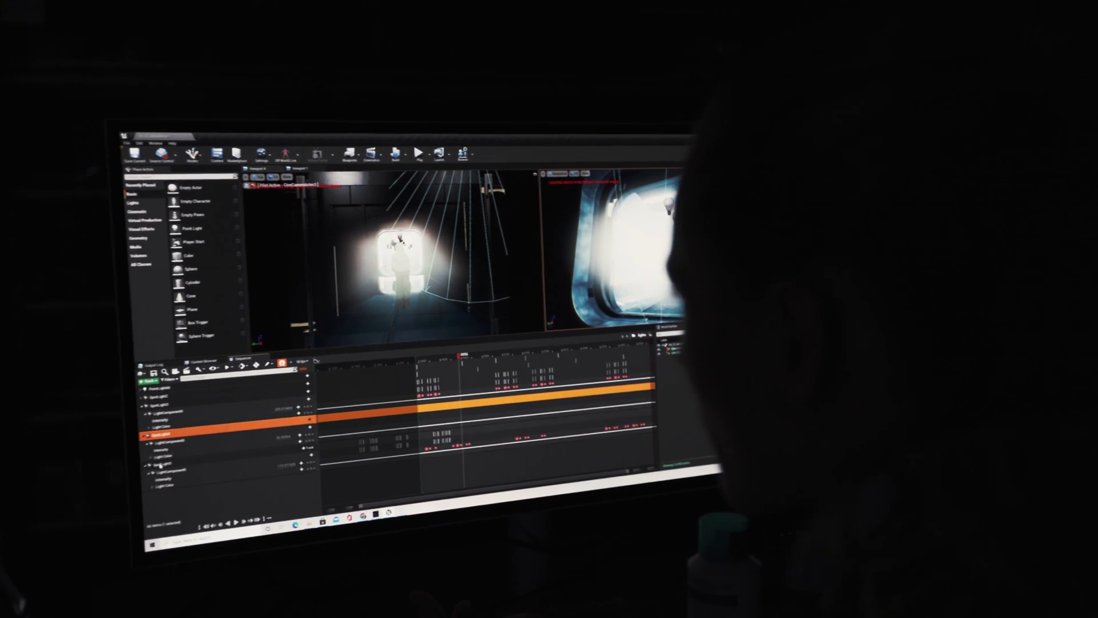